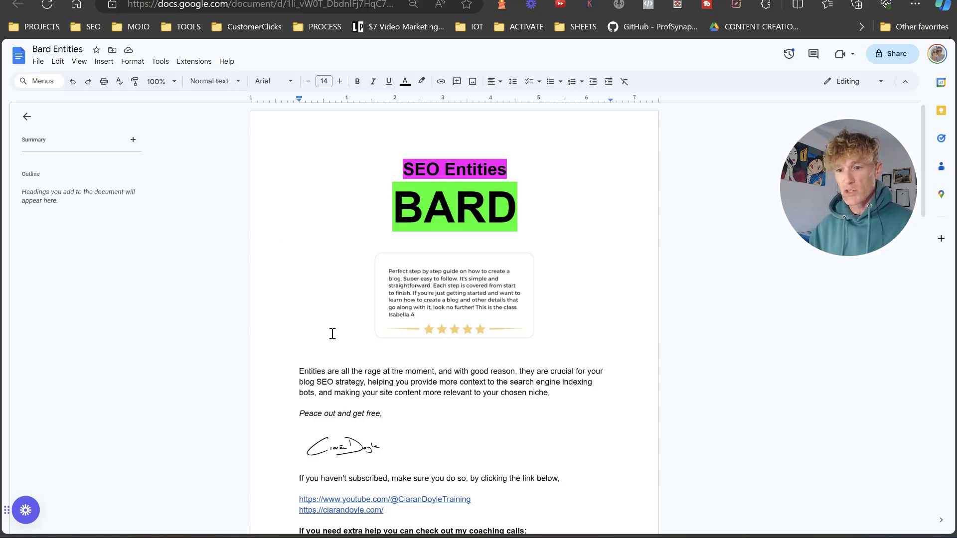
- Select the keyword-based PROMPT for 5 relevant entities in the INSTRUCTIONS section
scroll(331, 334, "down", 5)
scroll(363, 385, "up", 5)
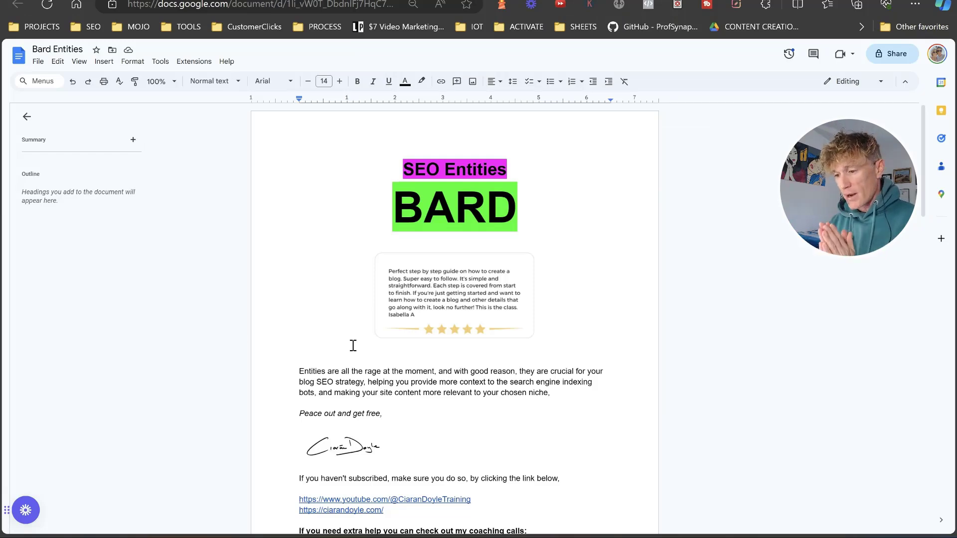
scroll(353, 346, "down", 8)
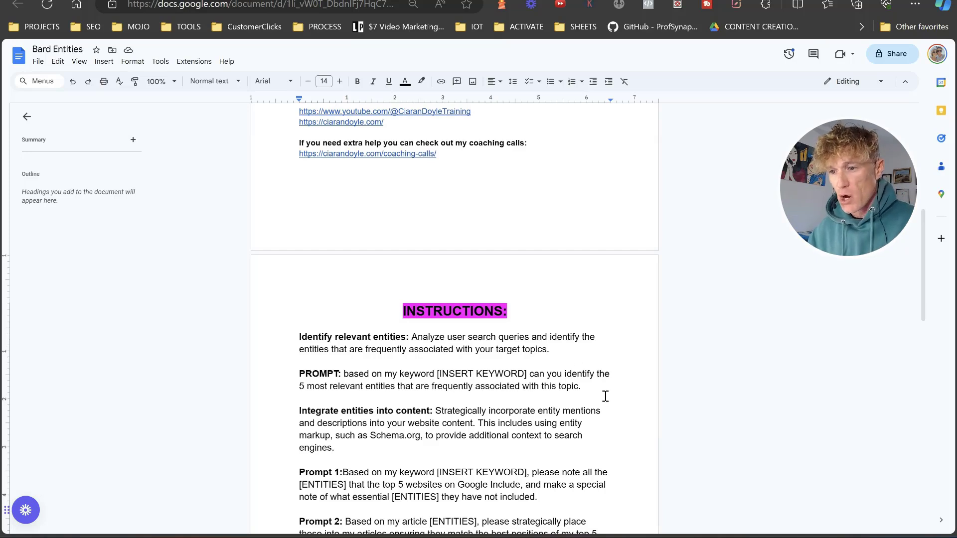
left_click_drag(605, 392, 344, 374)
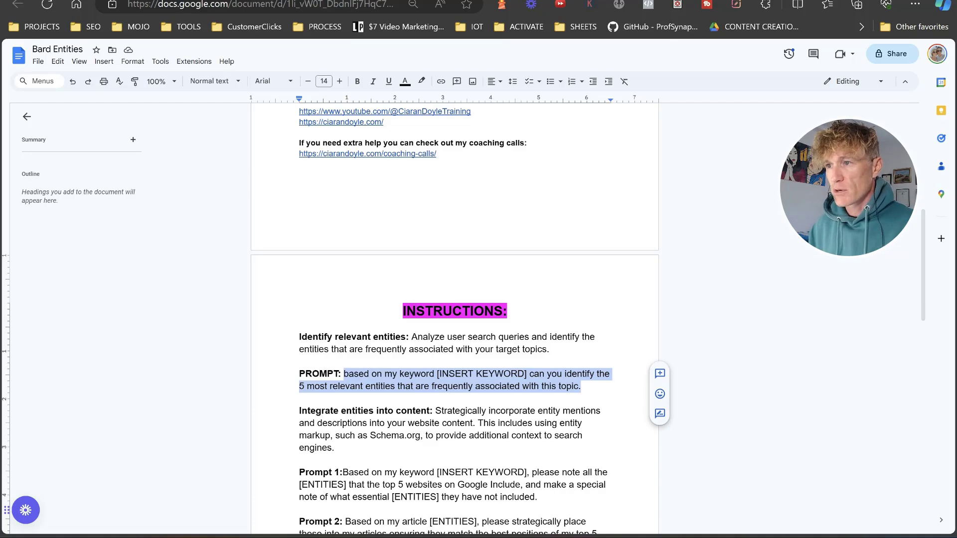
- In Bard, replace the prompt's [INSERT KEYWORD] placeholder with 'blogging for beginners' and send it
left_click(724, 1)
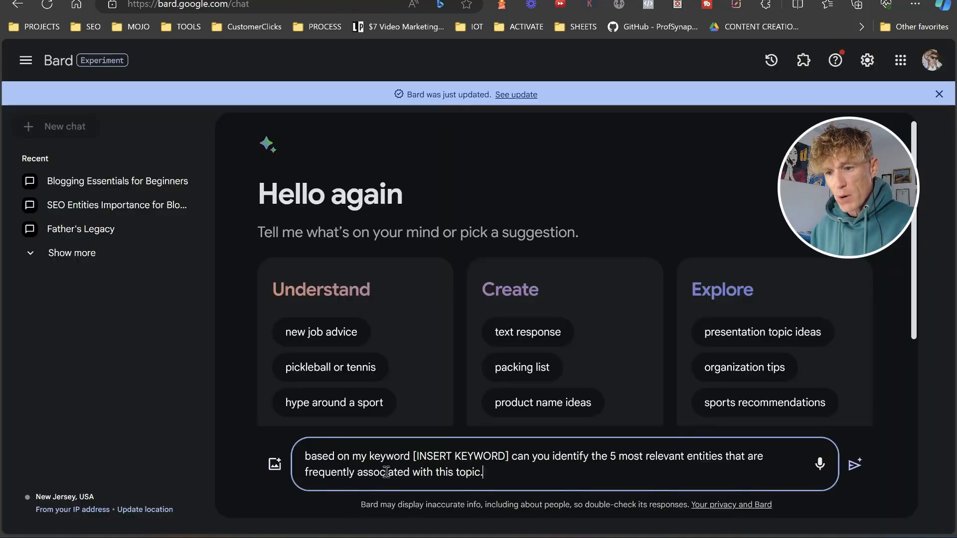
left_click_drag(505, 456, 423, 456)
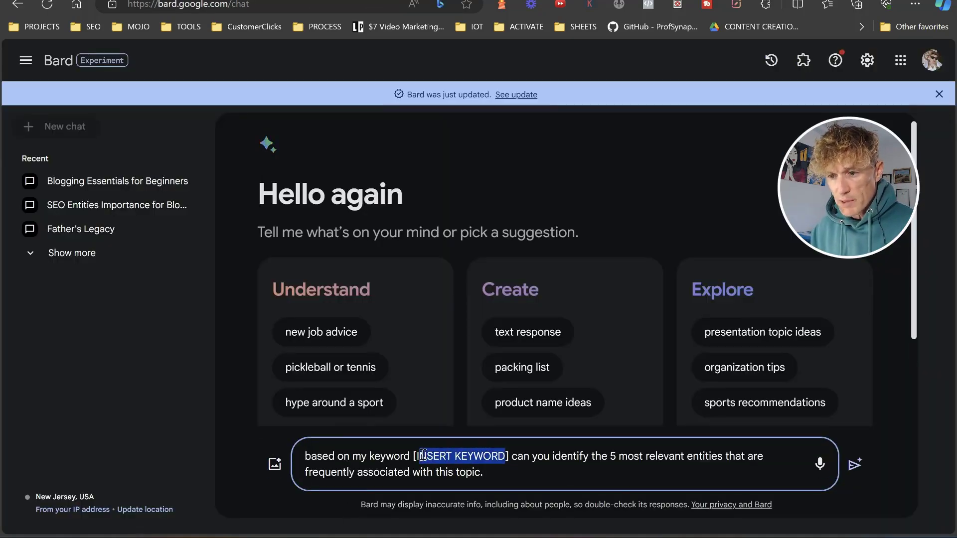
key("BackSpace")
key("BackSpace")
type("blogging")
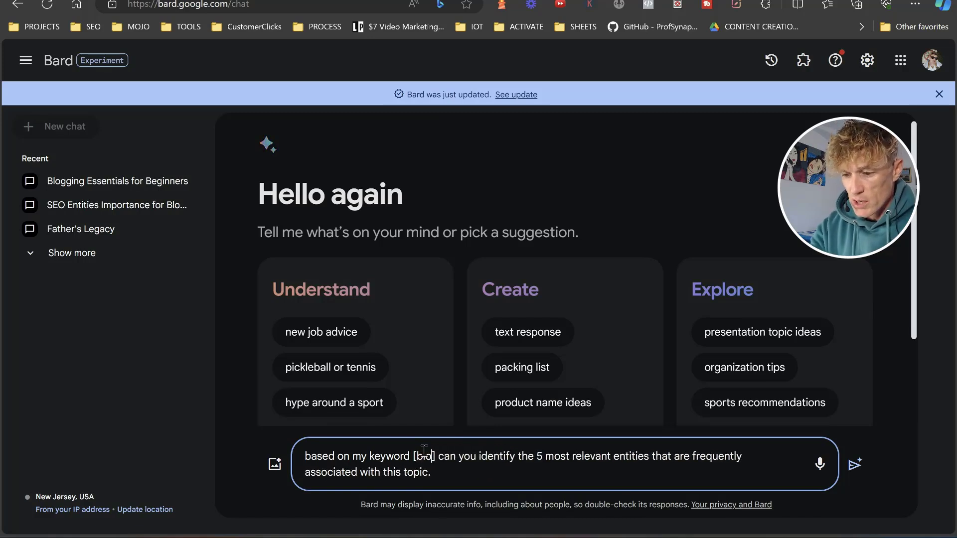
type(" for begin")
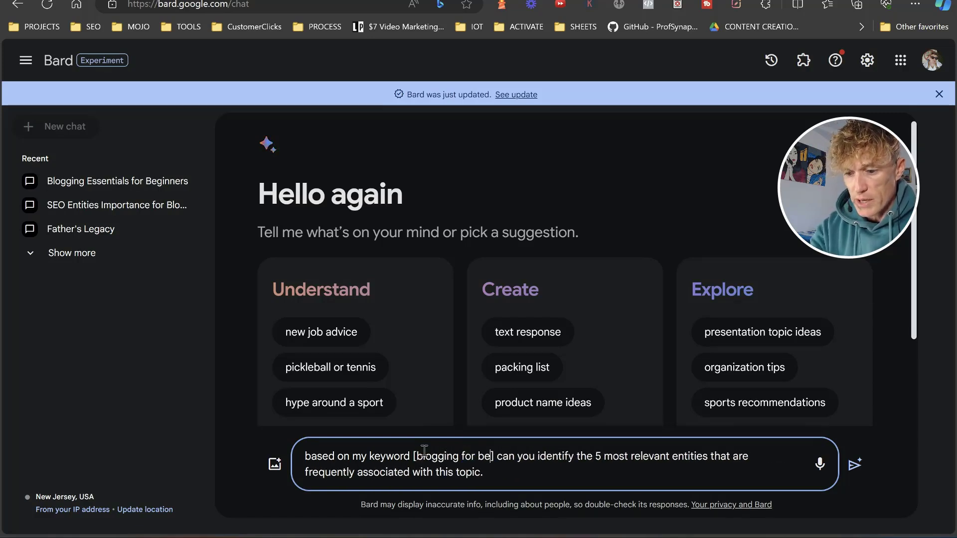
type("ners")
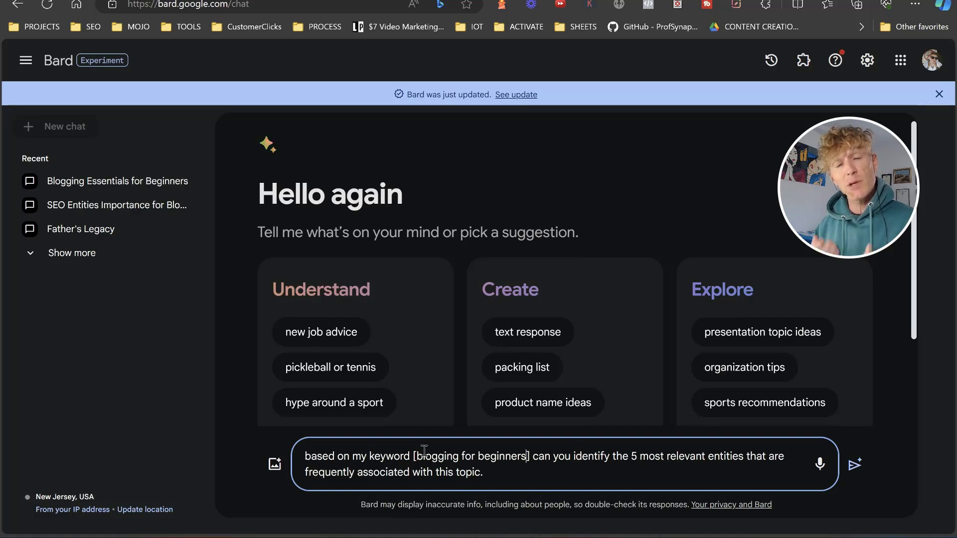
key("Return")
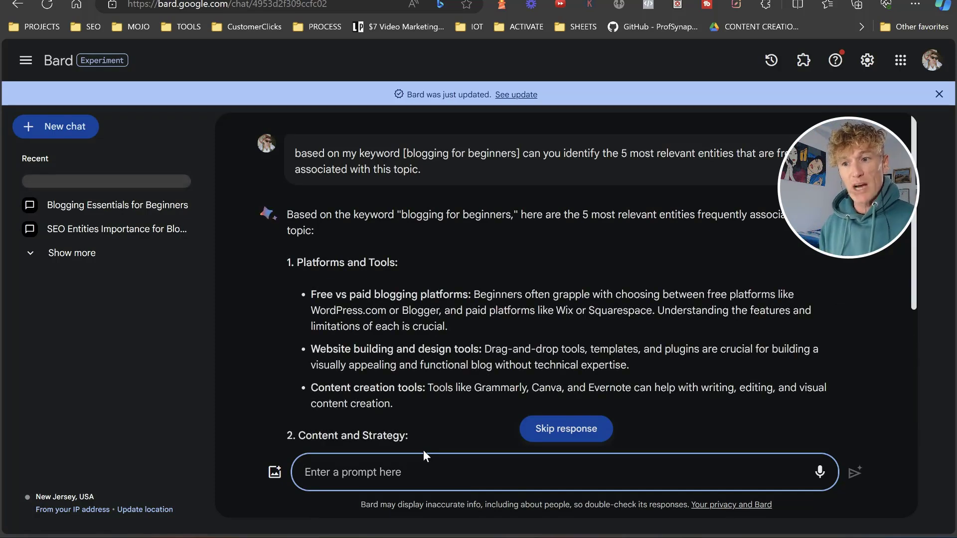
- Scroll through Bard's answer to review all five entity categories
scroll(434, 290, "down", 1)
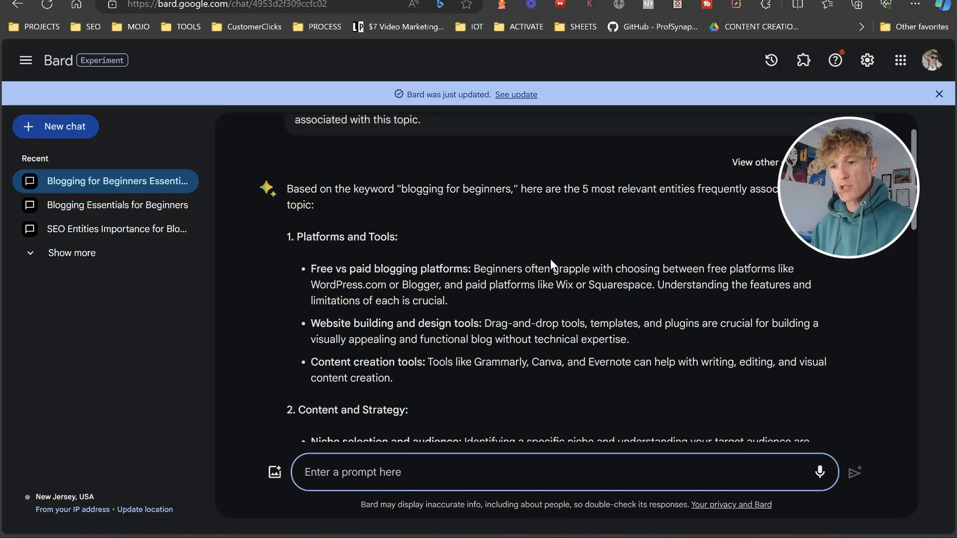
scroll(498, 259, "down", 1)
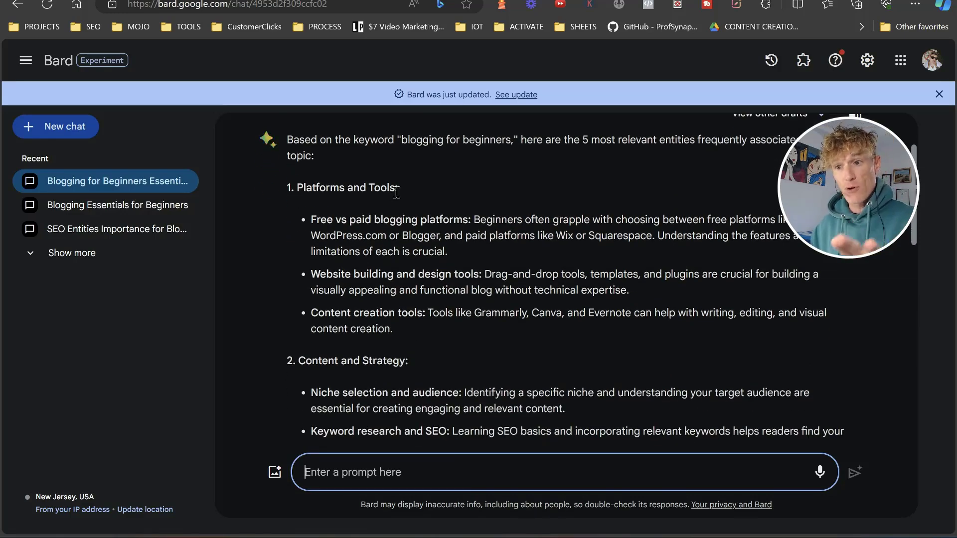
scroll(396, 195, "down", 2)
scroll(390, 229, "down", 2)
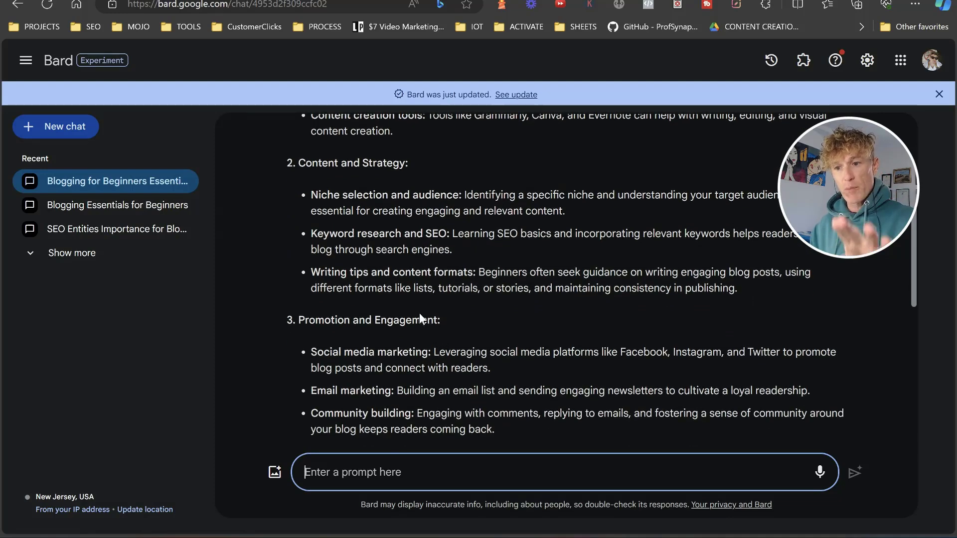
scroll(414, 309, "down", 1)
scroll(401, 306, "down", 2)
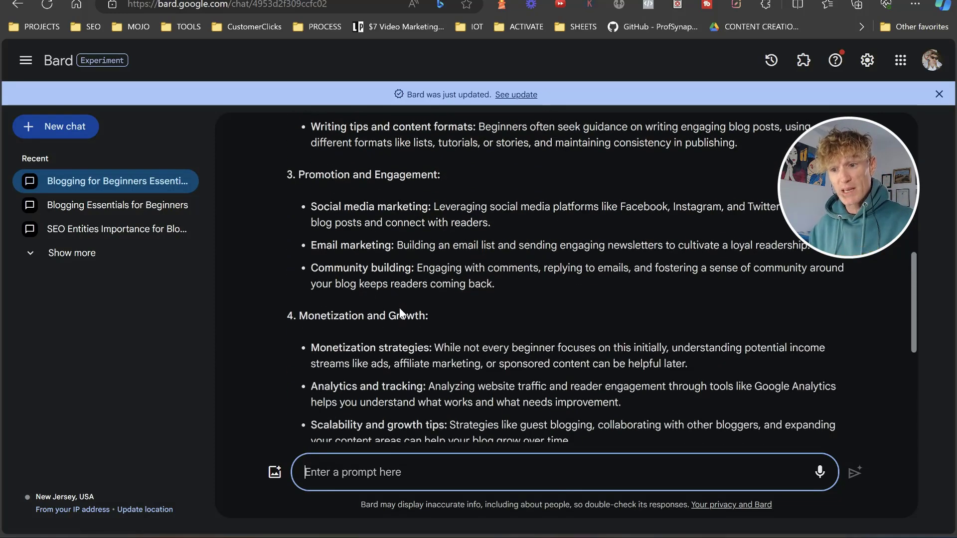
scroll(404, 313, "down", 4)
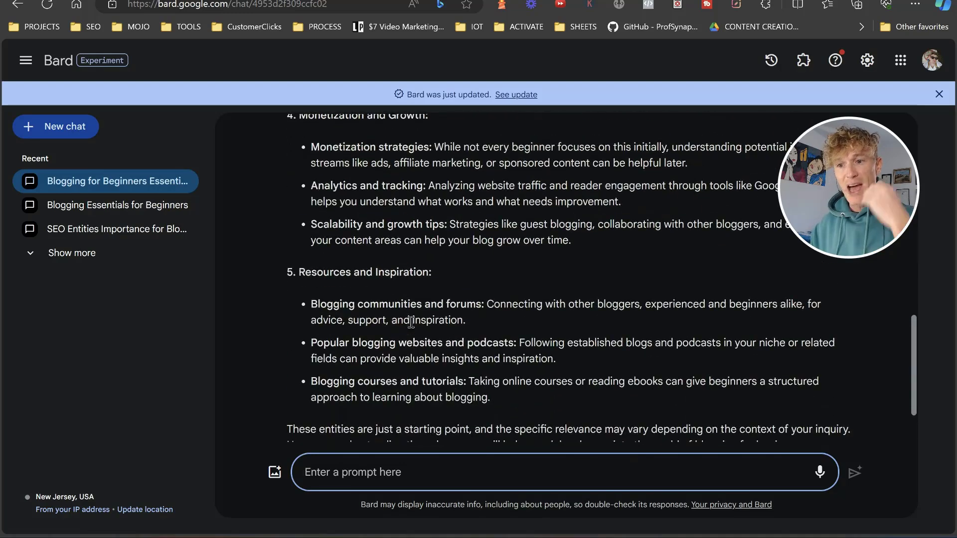
scroll(413, 321, "down", 2)
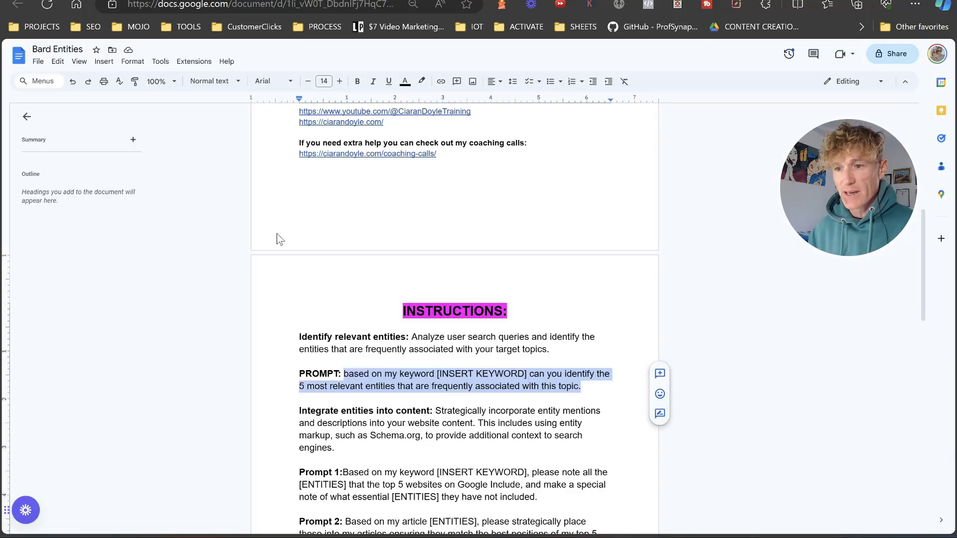
- Select the full text of Prompt 1 about entities in the top 5 websites
scroll(281, 239, "down", 4)
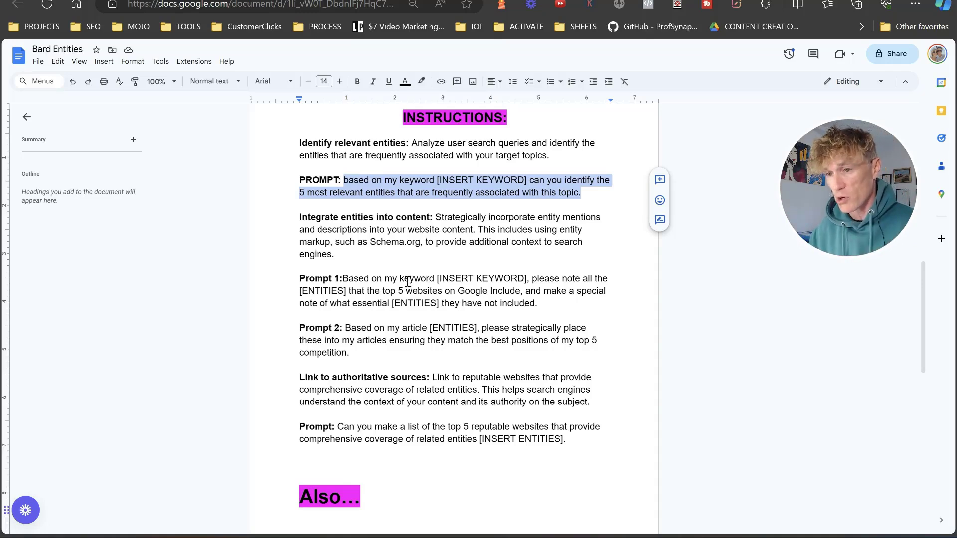
left_click_drag(559, 304, 345, 277)
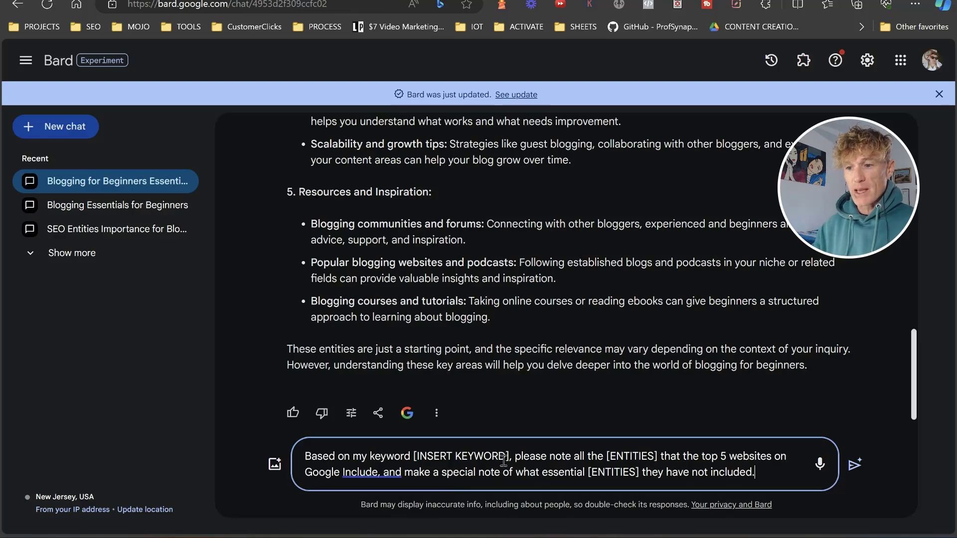
- Replace Prompt 1's keyword placeholder with 'blogging for beginners' and send it to Bard
left_click_drag(505, 456, 419, 457)
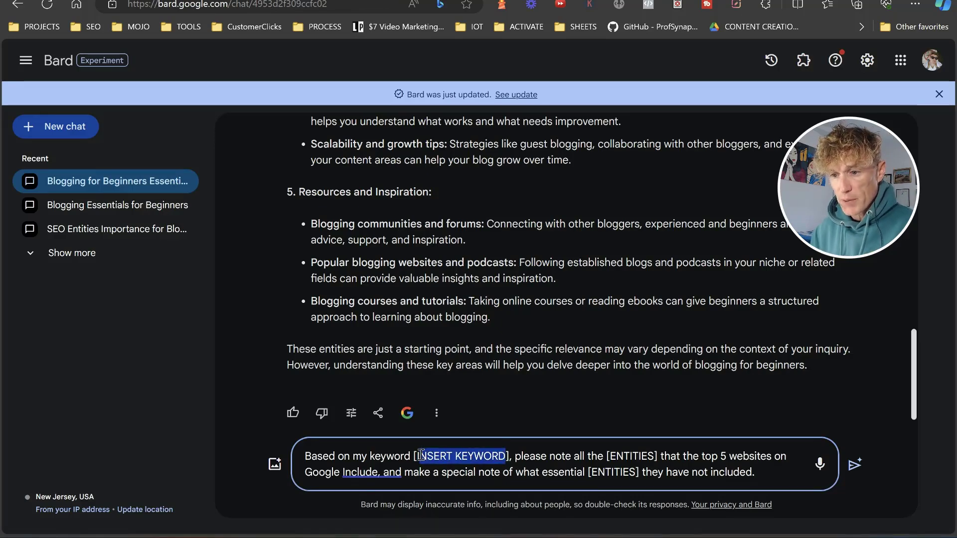
type("blogging for beginners")
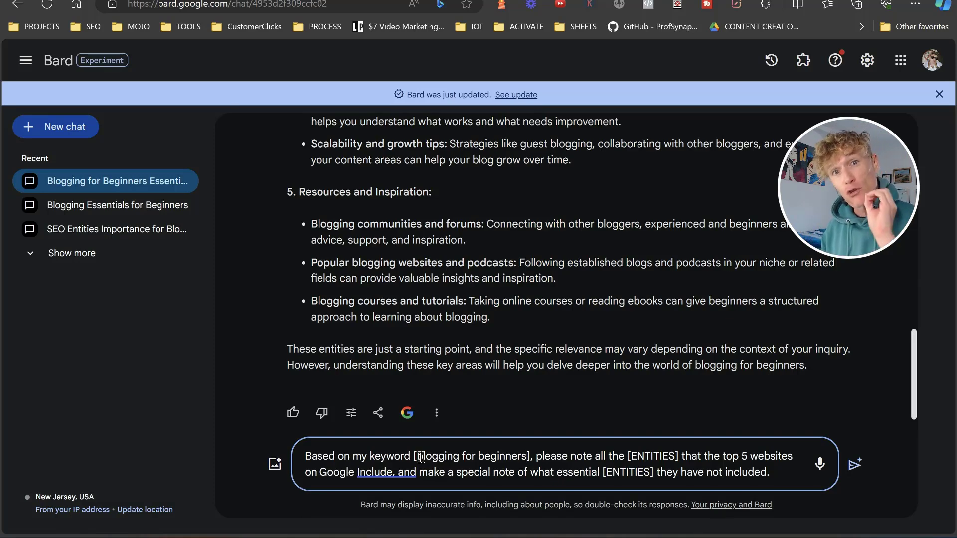
key("Return")
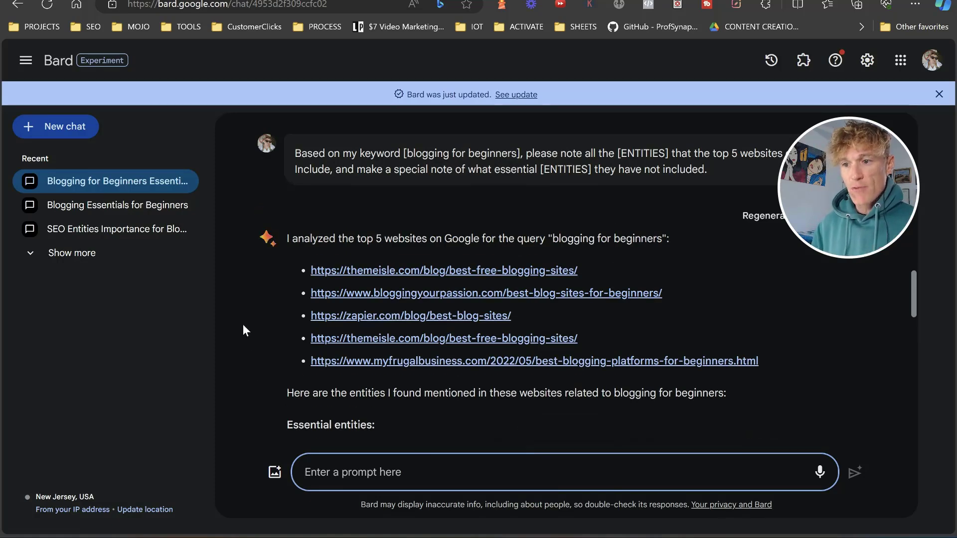
scroll(247, 319, "down", 3)
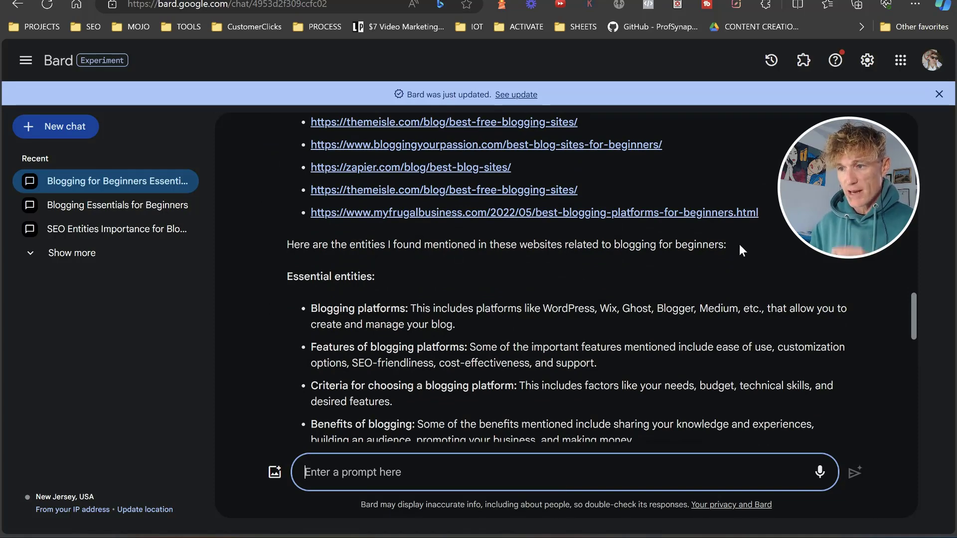
scroll(496, 249, "down", 2)
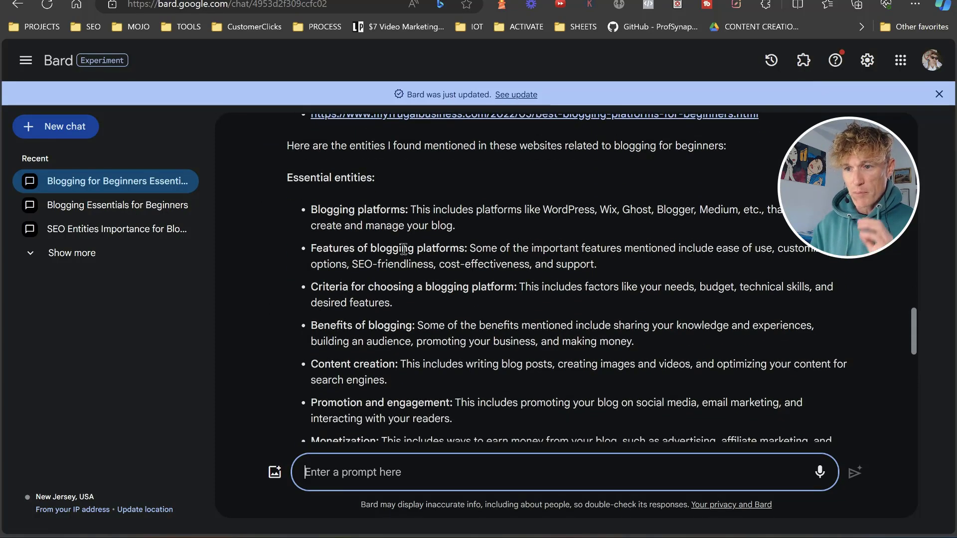
scroll(403, 249, "down", 4)
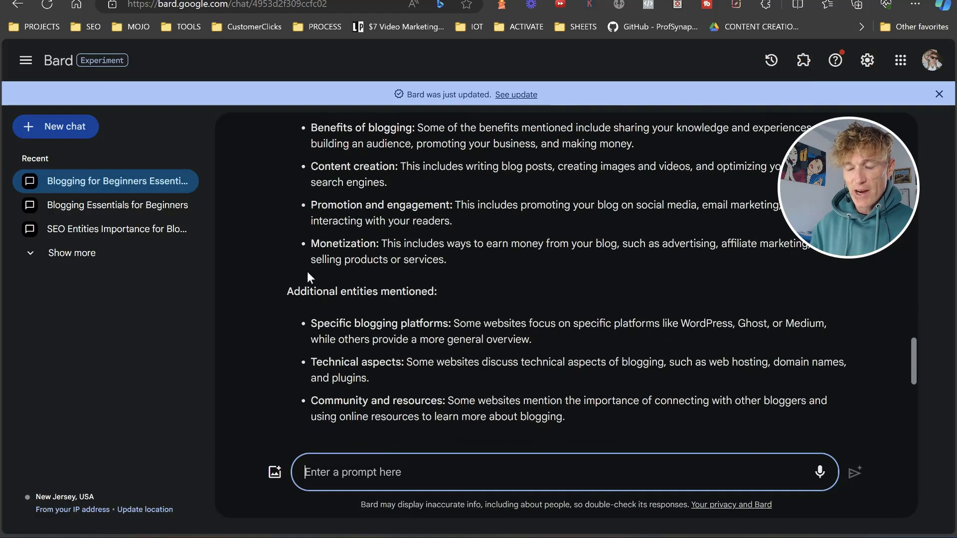
scroll(382, 273, "down", 4)
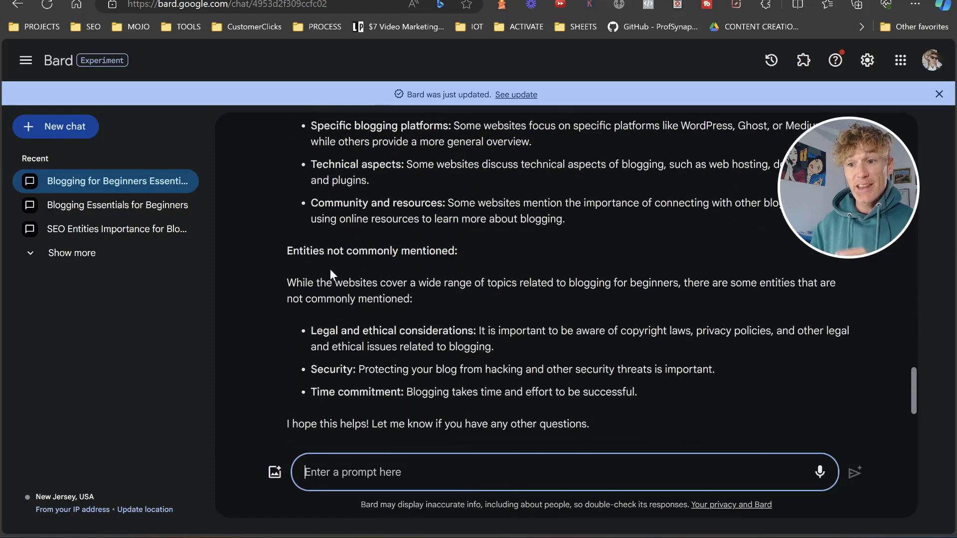
scroll(401, 261, "down", 1)
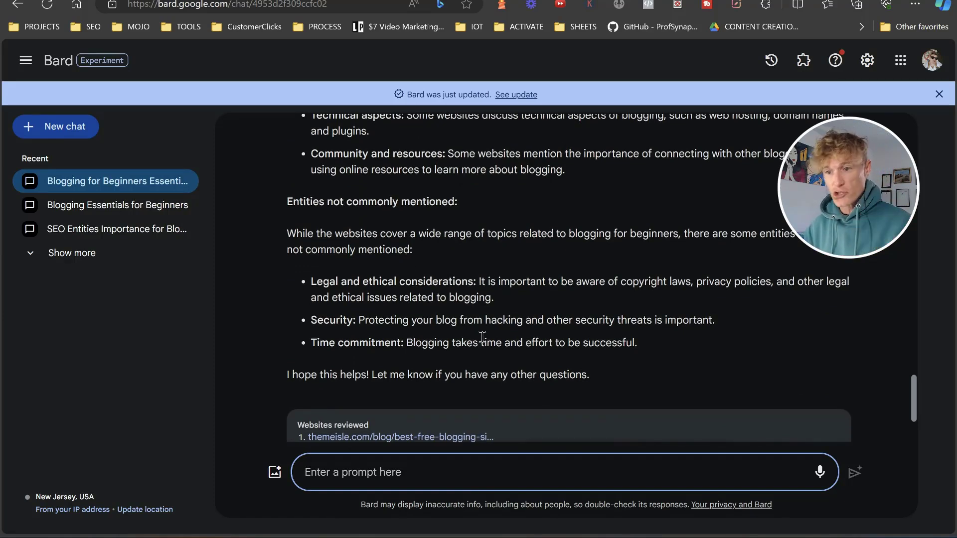
scroll(483, 335, "down", 2)
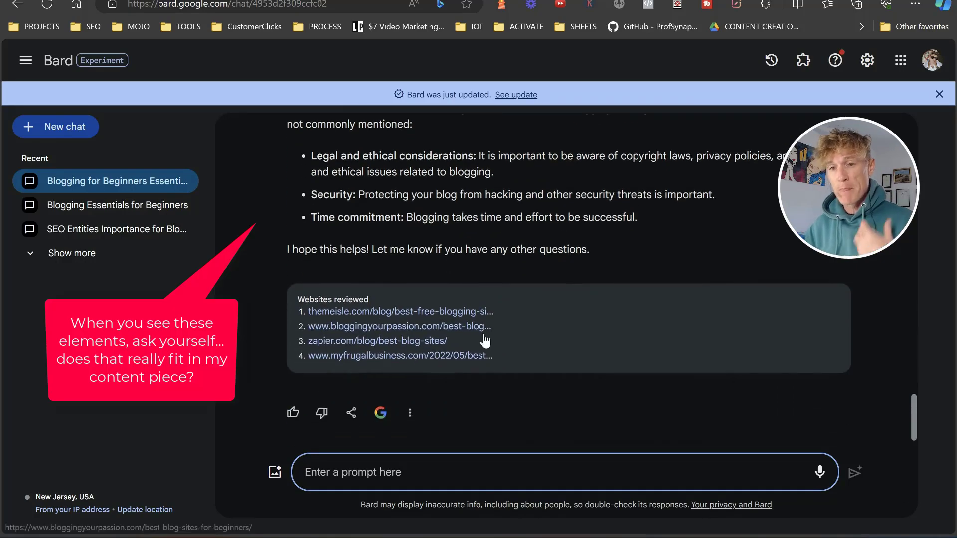
scroll(484, 344, "up", 2)
scroll(486, 351, "up", 3)
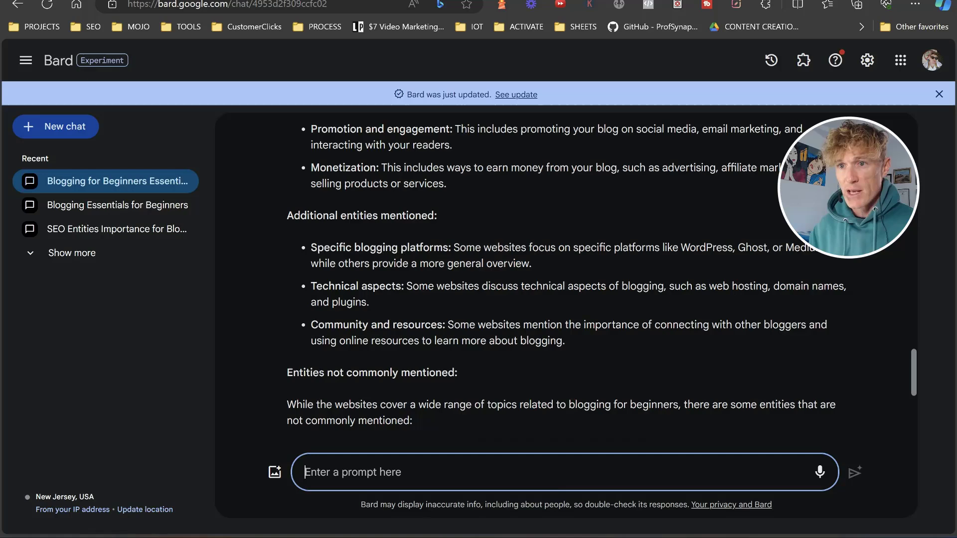
- Paste the entity-placement prompt with the blogging-challenges article text added below it
left_click(259, 0)
type("Based on my article [ENTITIES], please strategically place these into my articles ensuring they match the best positions of my top 5 competition.")
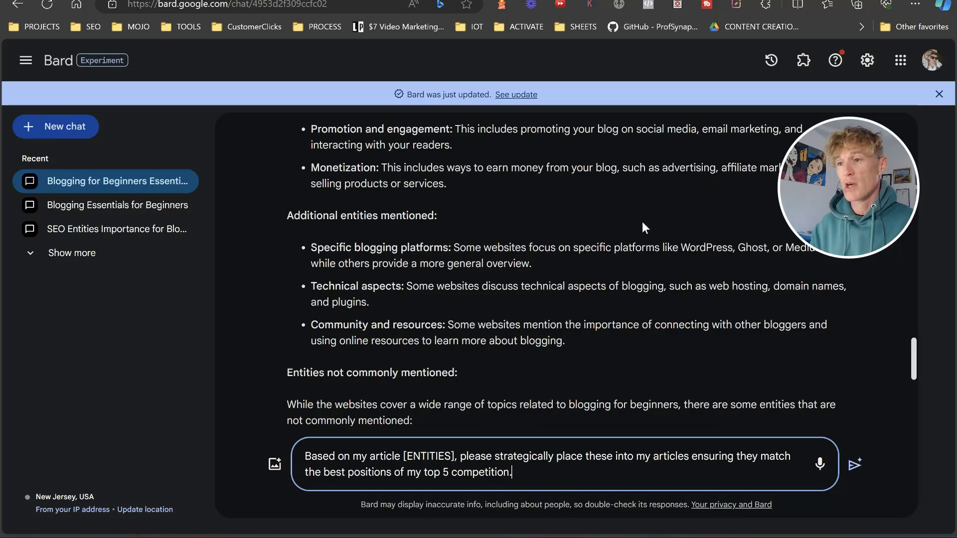
key("ctrl+Tab")
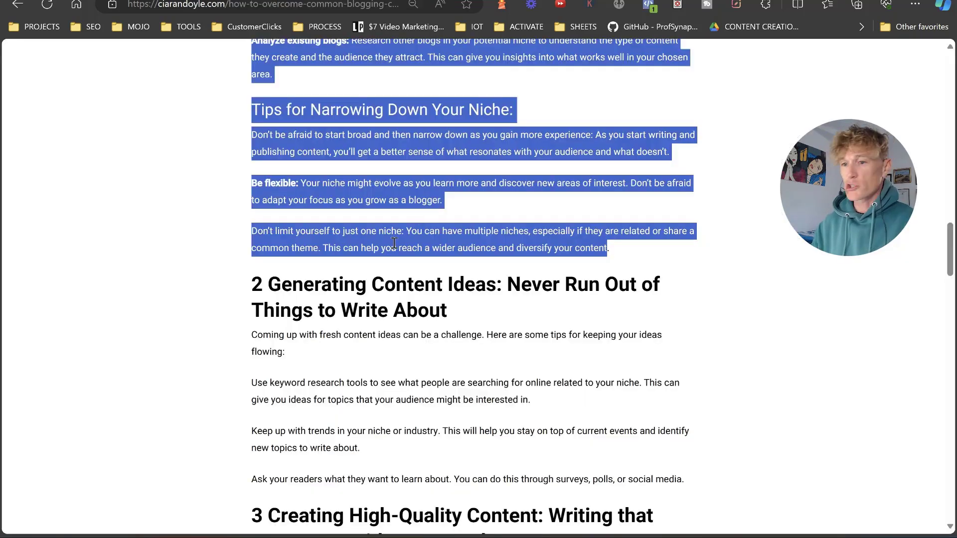
scroll(394, 242, "up", 15)
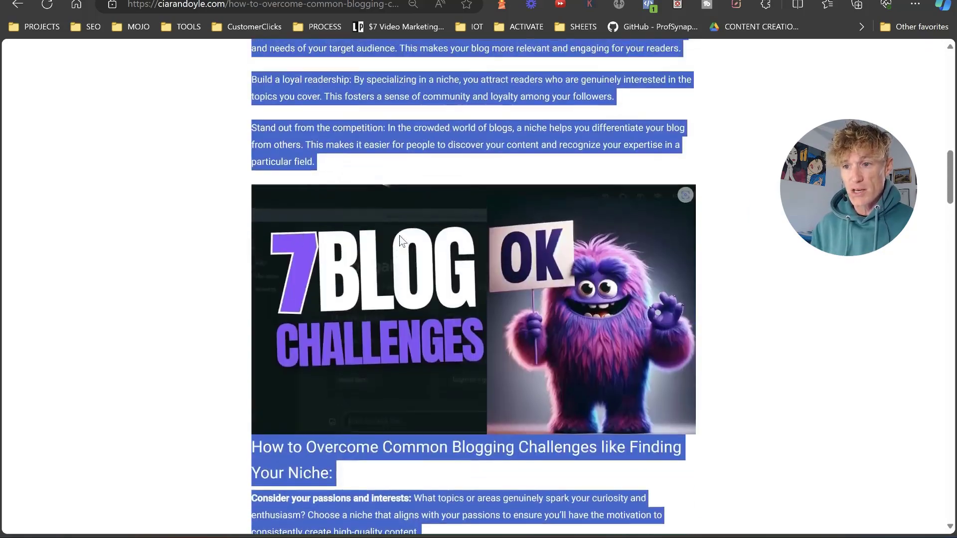
key("ctrl+shift+Tab")
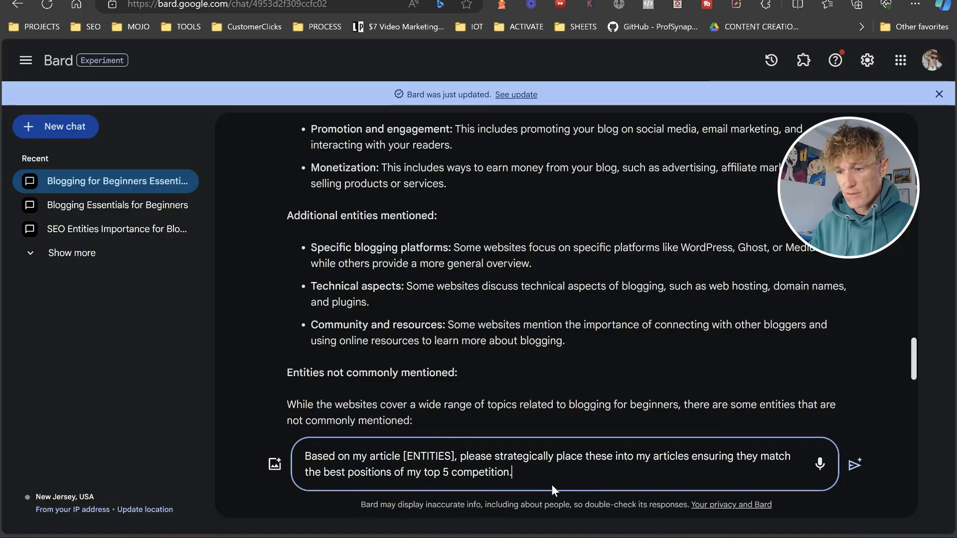
key("shift+Return")
key("shift+Return")
key("ctrl+v")
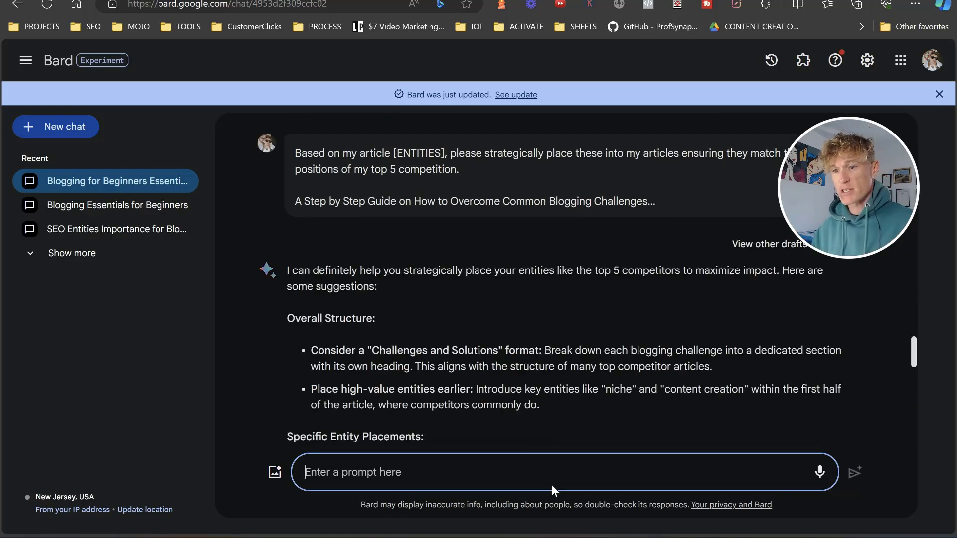
- Scroll through Bard's section-by-section entity placement suggestions
scroll(341, 238, "down", 2)
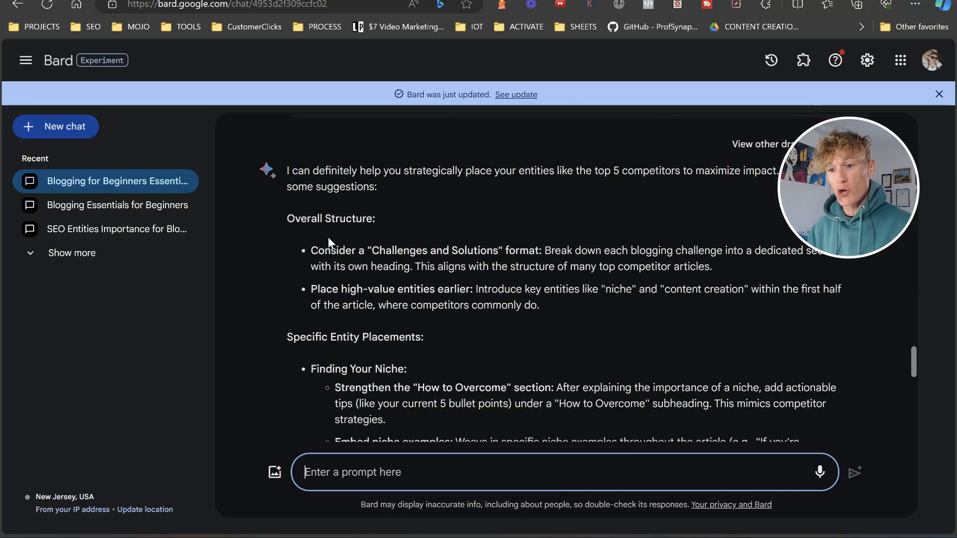
scroll(278, 286, "down", 2)
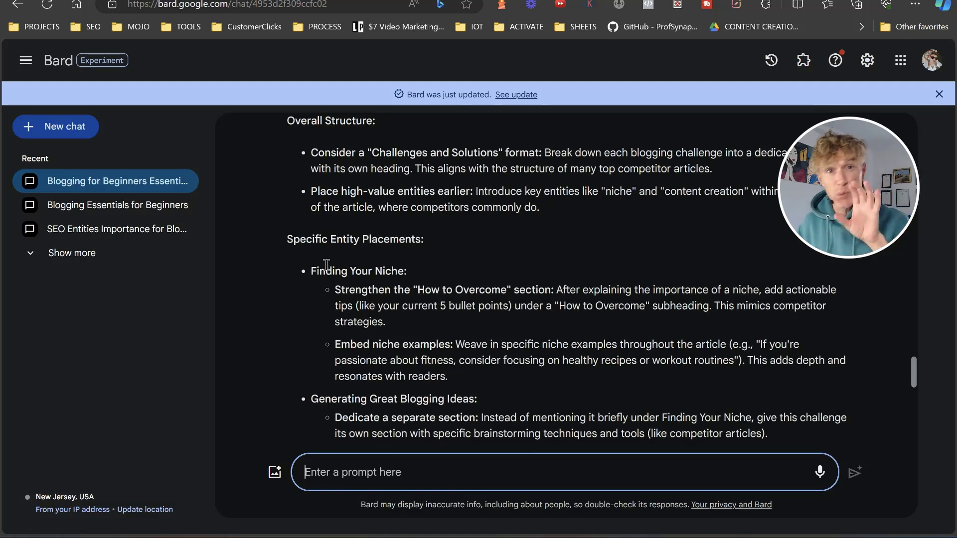
scroll(422, 253, "down", 1)
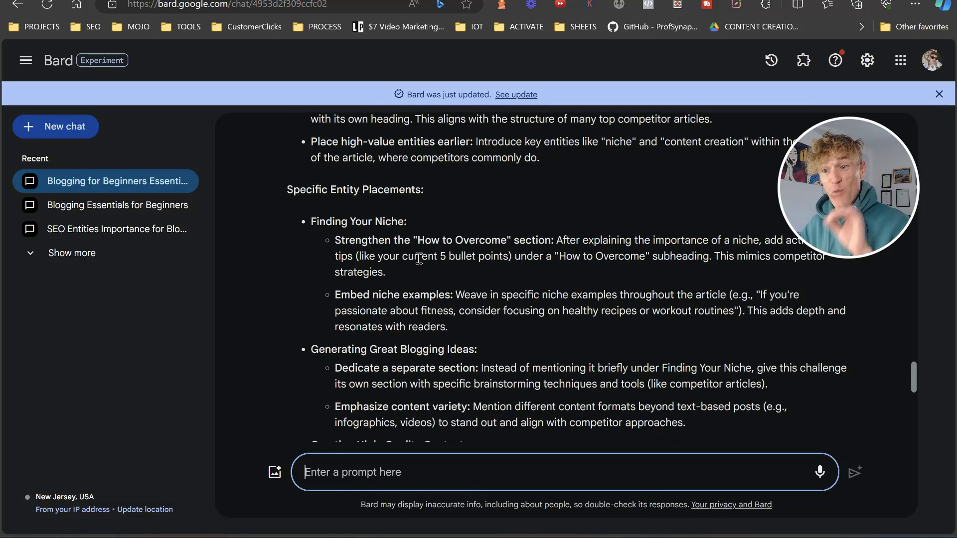
scroll(401, 261, "down", 5)
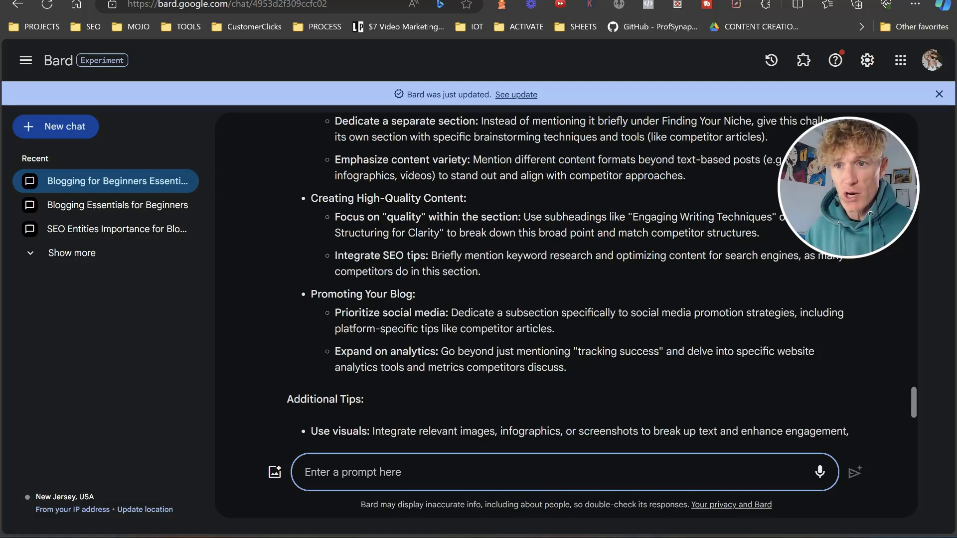
- Select the top 5 reputable websites prompt in the Bard Entities doc
key("ctrl+Tab")
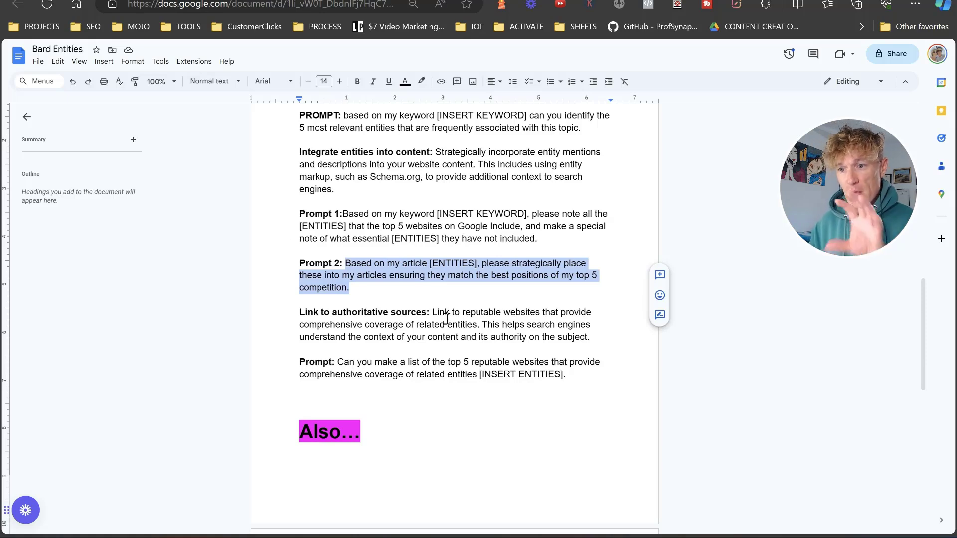
left_click_drag(569, 375, 341, 367)
key("ctrl+c")
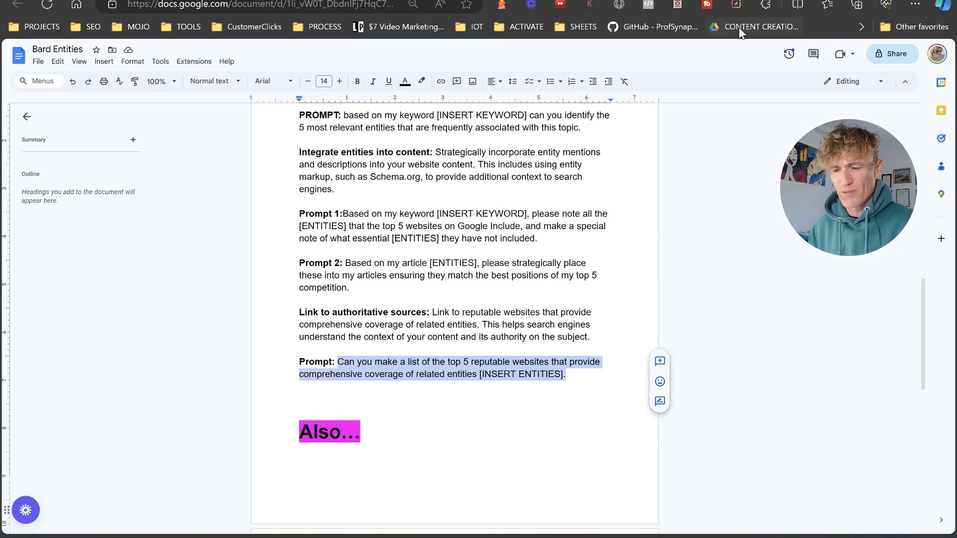
left_click(747, 7)
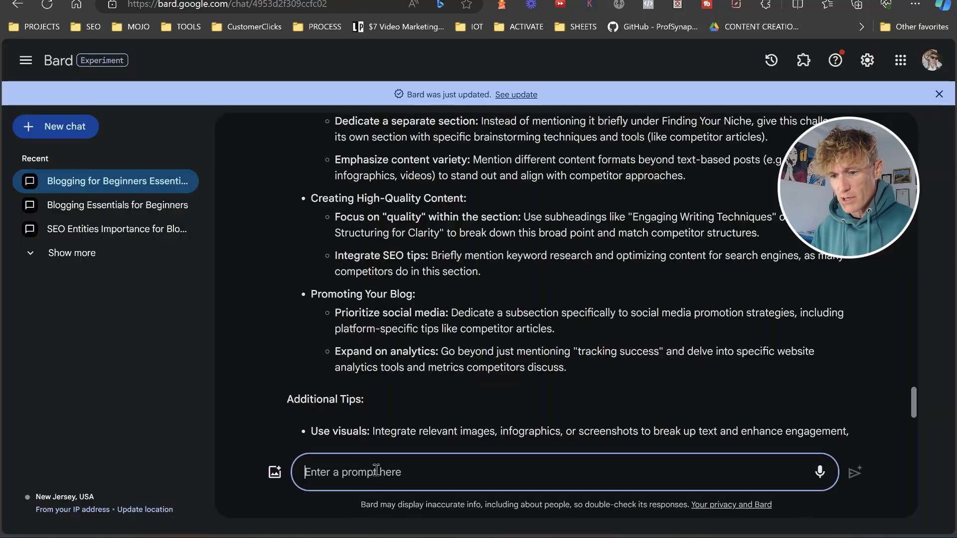
- Paste the reputable websites prompt, fill [INSERT ENTITIES] with 'blogging for beginners', and send it
key("ctrl+v")
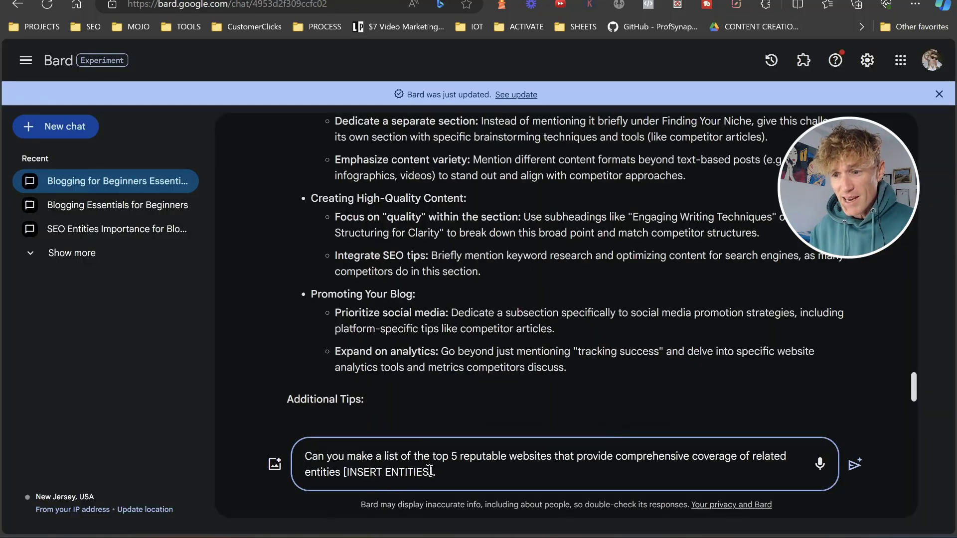
left_click_drag(429, 472, 347, 473)
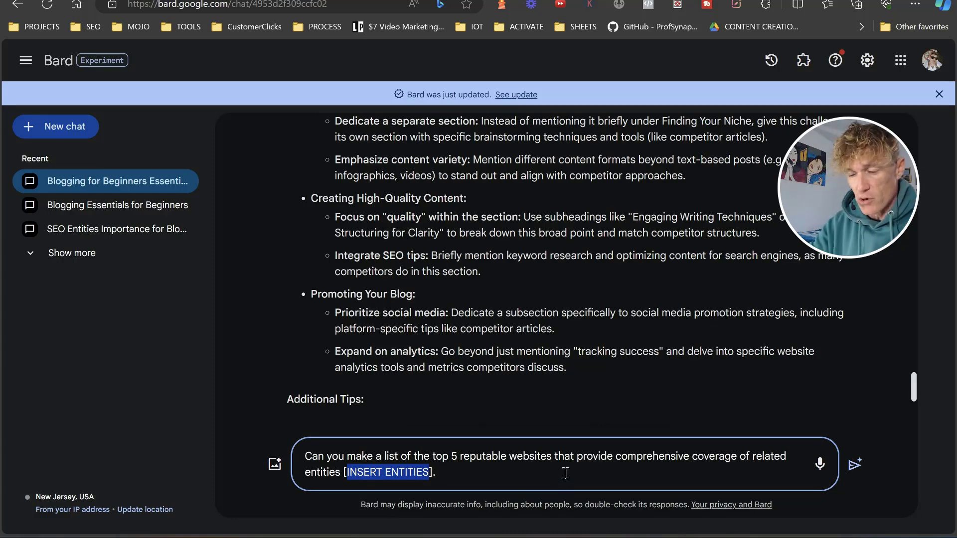
type("blogging")
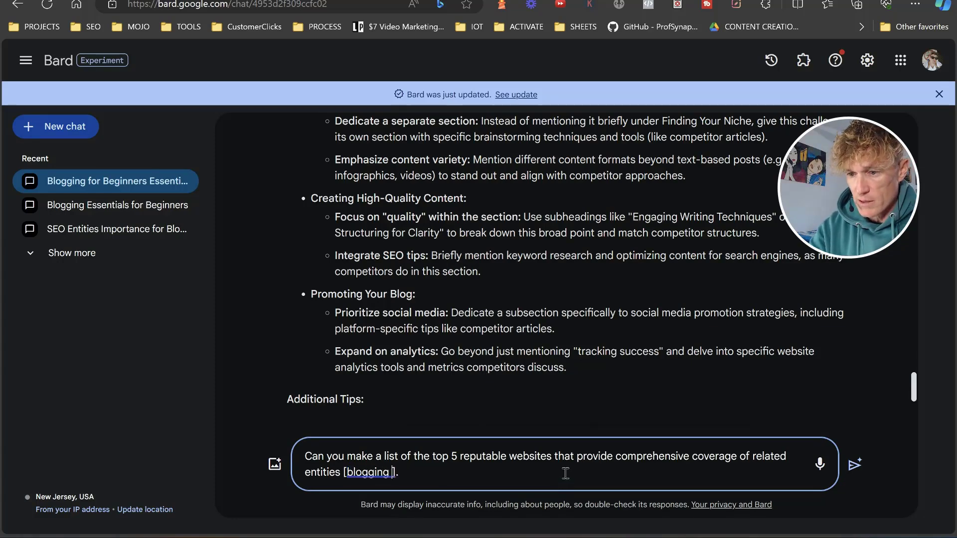
type(" for beginne")
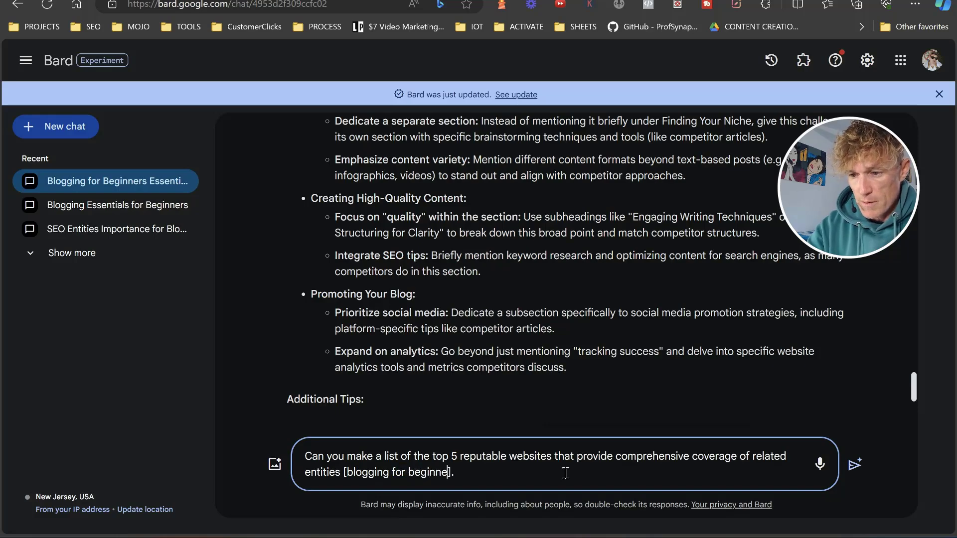
type("rs")
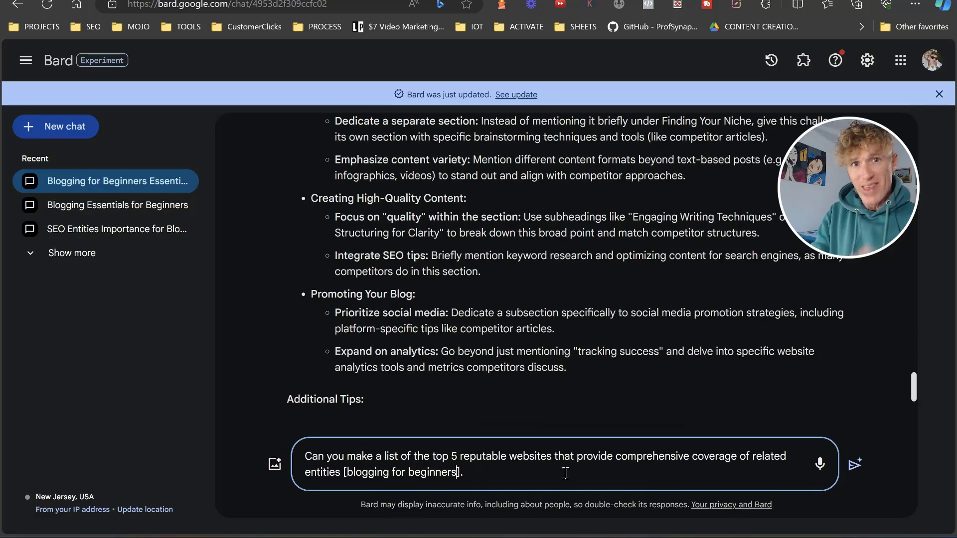
key("Return")
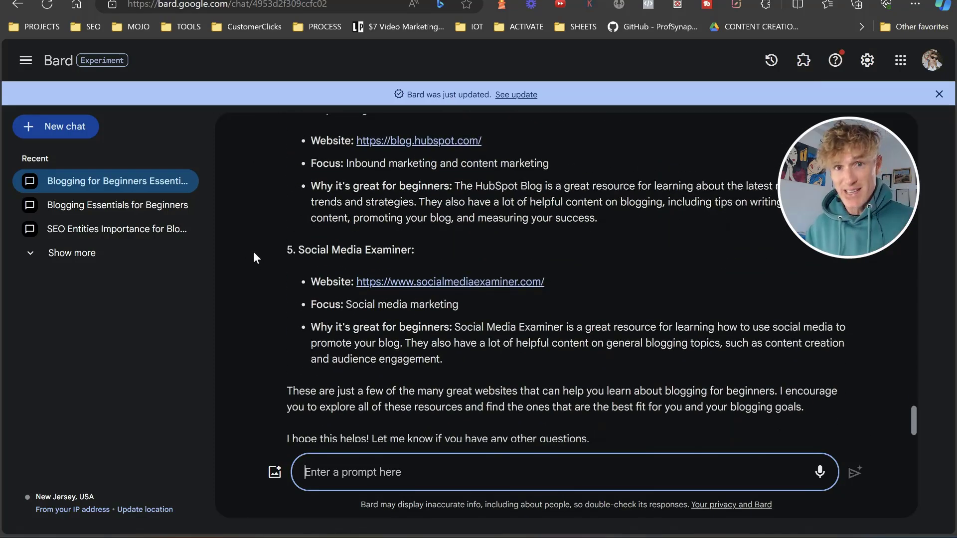
- Scroll back up to review Bard's descriptions of ProBlogger and HubSpot Blog
scroll(254, 249, "up", 4)
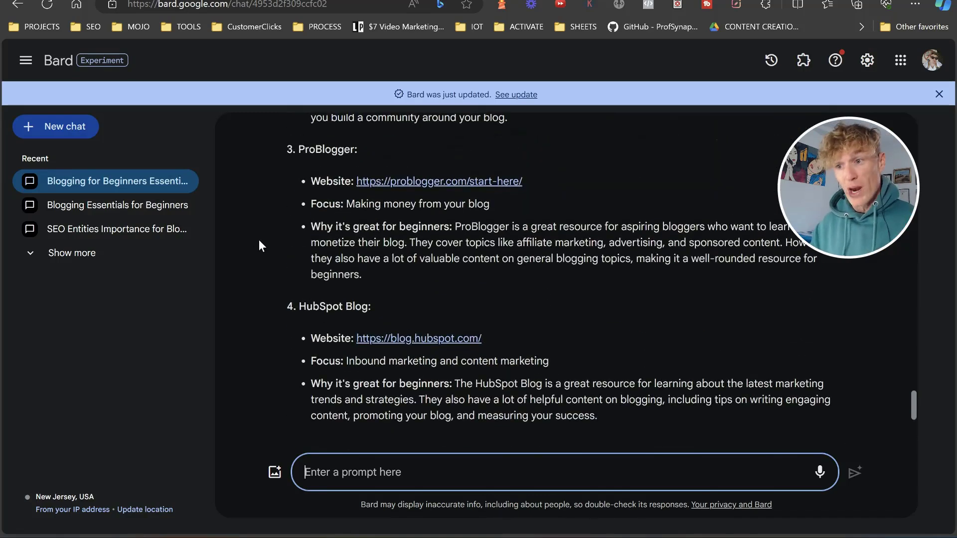